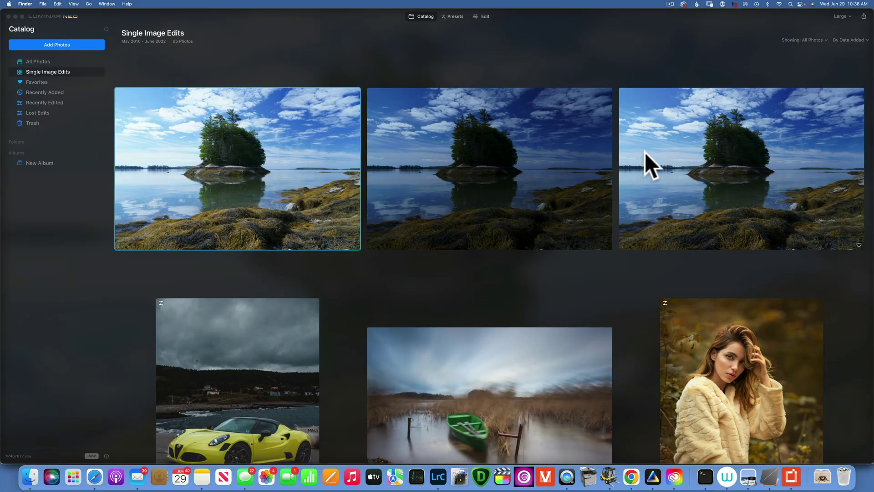
- Open the third island photo from the Single Image Edits catalog in large view
{"action": "left_click", "coordinate": [704, 150]}
{"action": "double_click", "coordinate": [704, 149]}
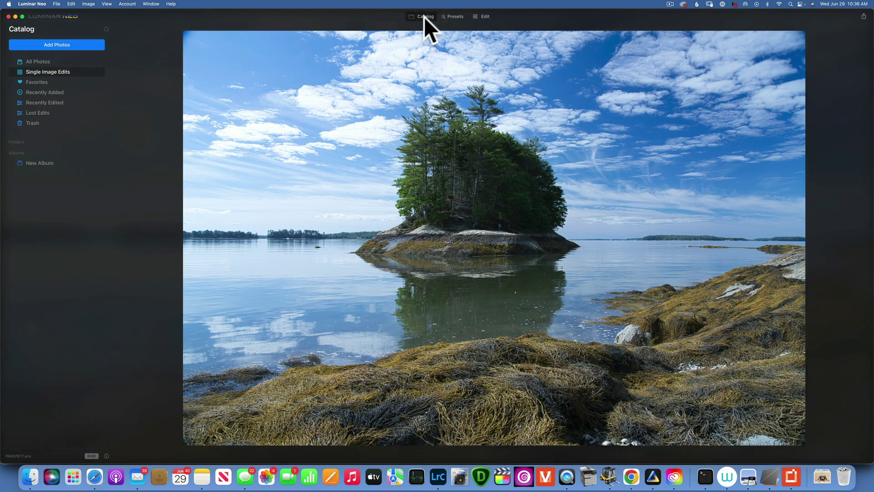
{"action": "left_click", "coordinate": [424, 17]}
{"action": "double_click", "coordinate": [731, 173]}
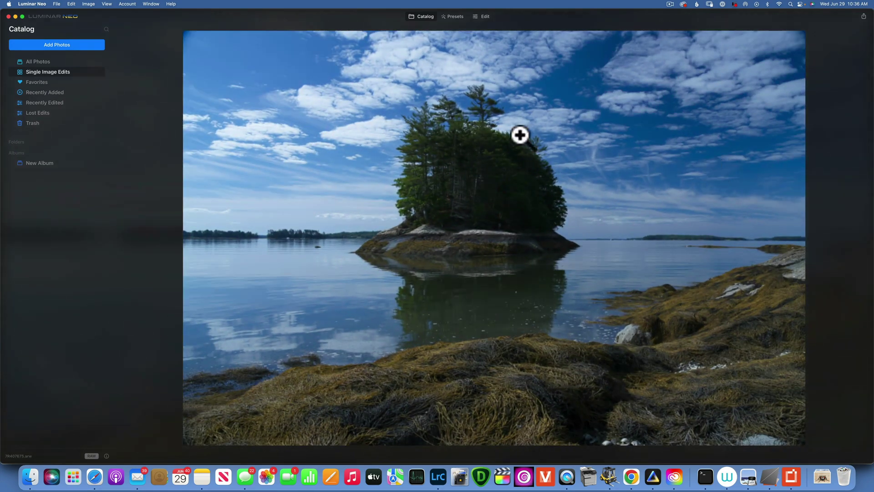
- Set Develop to Smart Contrast 16, Highlights -6, Shadows 31, Temperature 5569 and Vibrance 16
{"action": "left_click", "coordinate": [485, 17]}
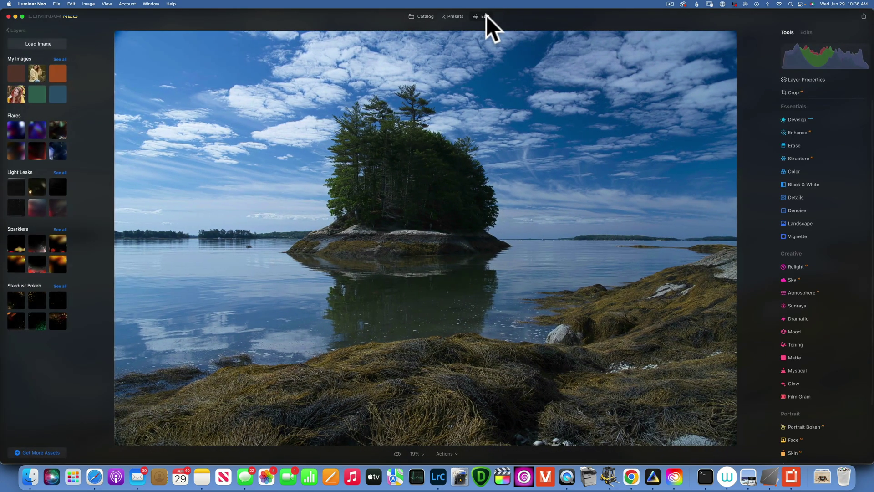
{"action": "left_click", "coordinate": [799, 119]}
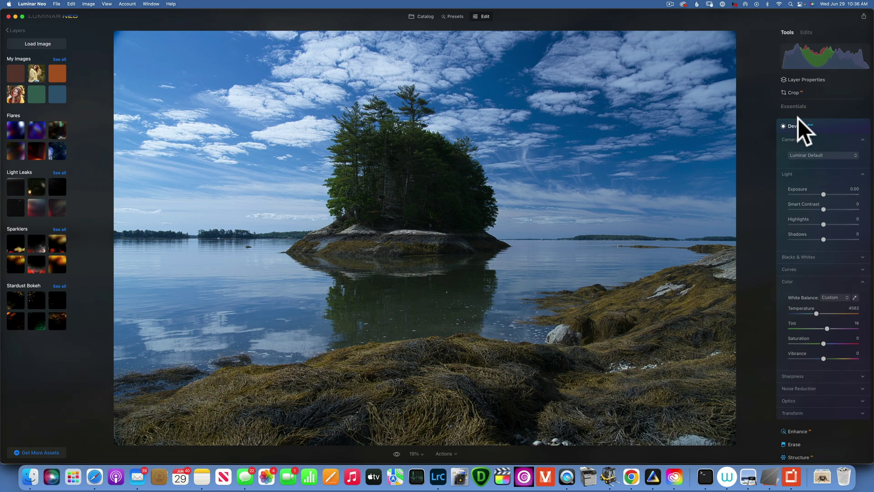
{"action": "left_click_drag", "start_coordinate": [823, 207], "coordinate": [834, 240]}
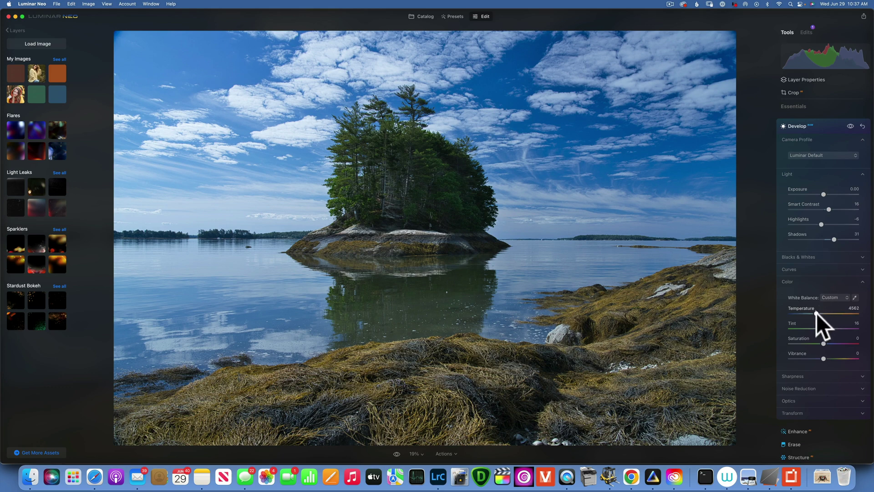
{"action": "left_click_drag", "start_coordinate": [817, 314], "coordinate": [821, 313]}
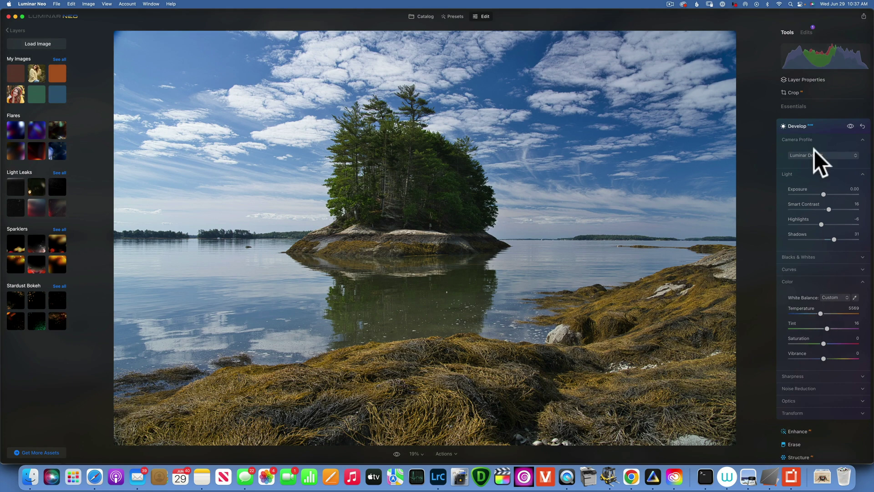
{"action": "left_click_drag", "start_coordinate": [824, 359], "coordinate": [829, 358]}
{"action": "left_click", "coordinate": [806, 125]}
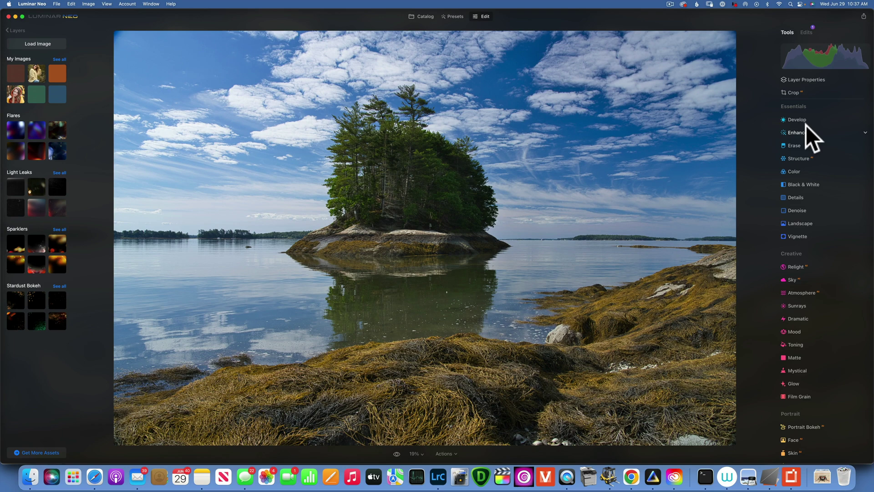
- In Color's HSL Hue mode, shift the yellow hue of the seaweed
{"action": "left_click", "coordinate": [795, 171]}
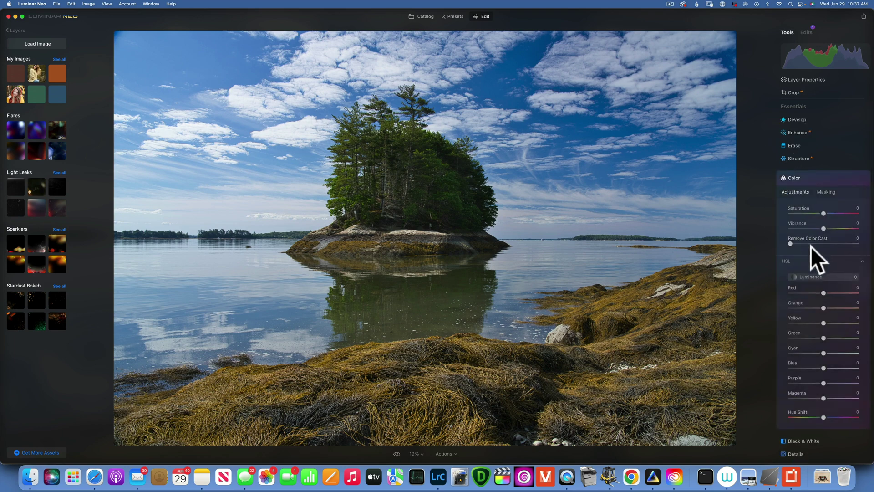
{"action": "left_click", "coordinate": [818, 278]}
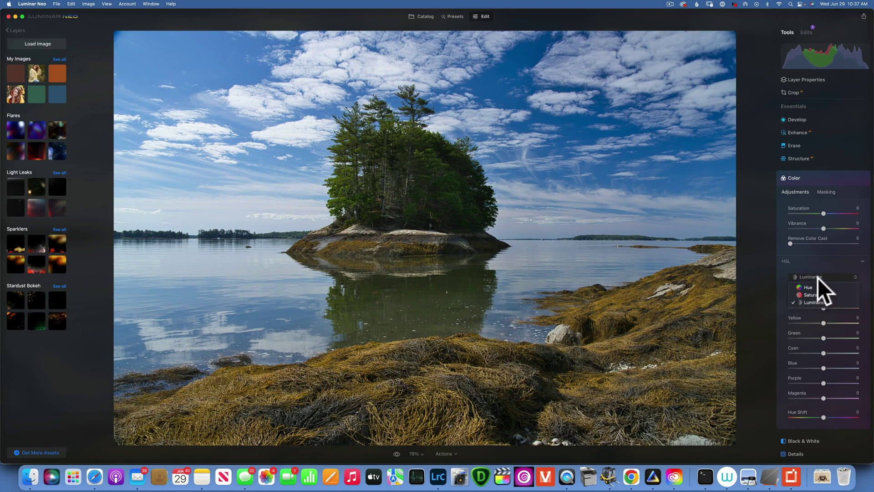
{"action": "left_click", "coordinate": [810, 287]}
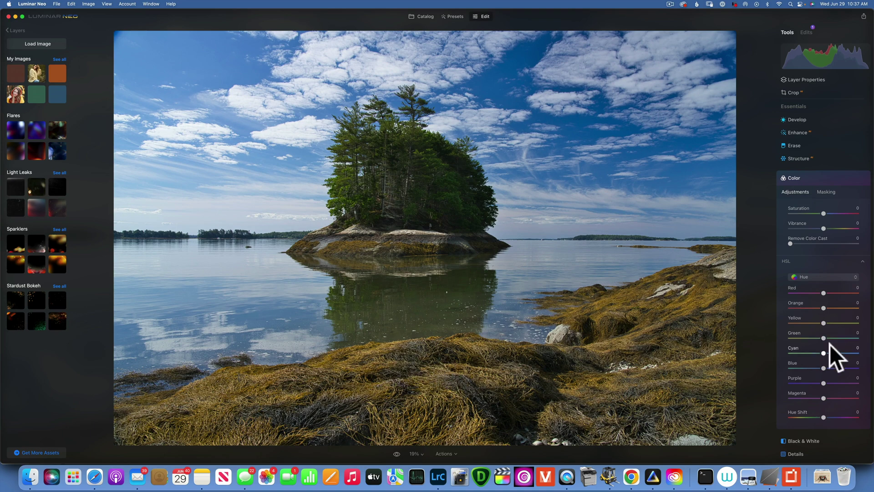
{"action": "left_click_drag", "start_coordinate": [823, 322], "coordinate": [820, 322]}
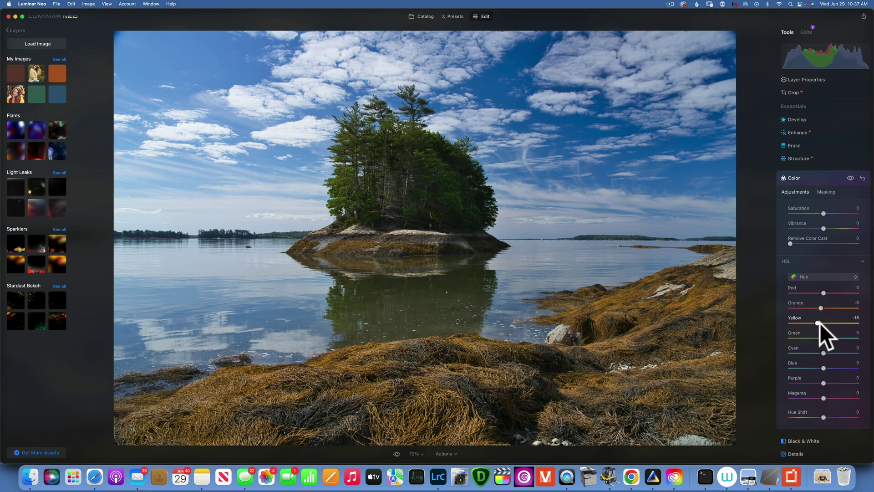
- Set HSL saturation to Blue -40, Yellow 11 and Orange 7
{"action": "left_click", "coordinate": [816, 276]}
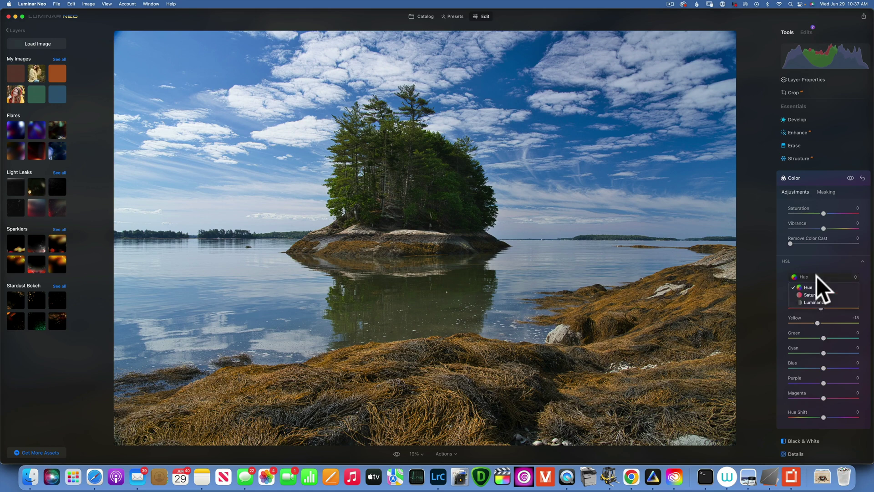
{"action": "left_click", "coordinate": [817, 294]}
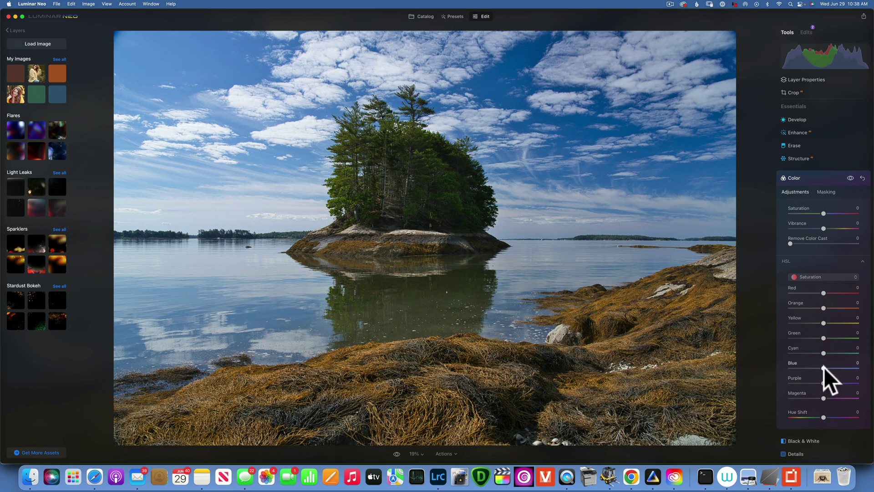
{"action": "left_click_drag", "start_coordinate": [824, 368], "coordinate": [809, 367]}
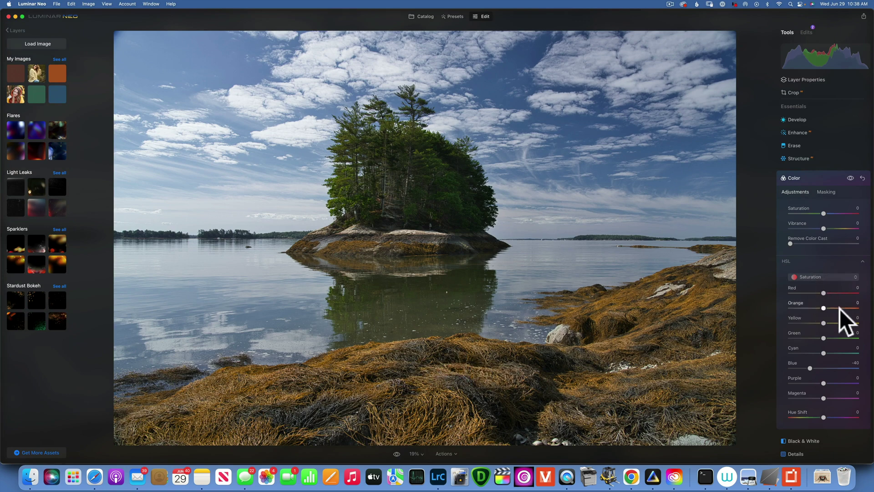
{"action": "left_click_drag", "start_coordinate": [824, 323], "coordinate": [829, 322]}
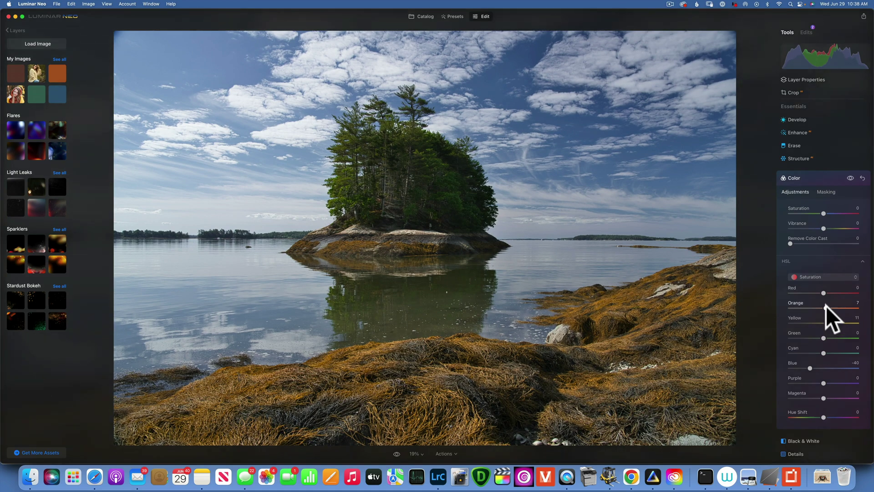
- Set HSL luminance to Blue -36, Orange 9 and Yellow 8
{"action": "left_click", "coordinate": [812, 276]}
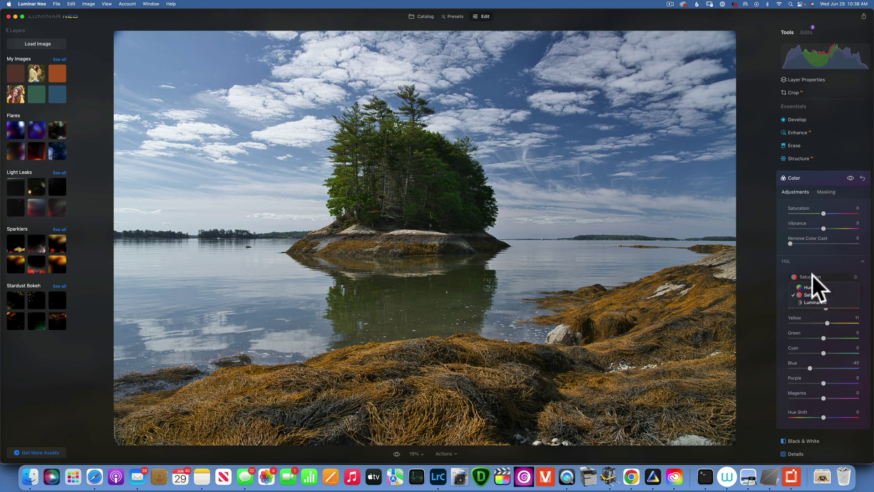
{"action": "left_click", "coordinate": [816, 301]}
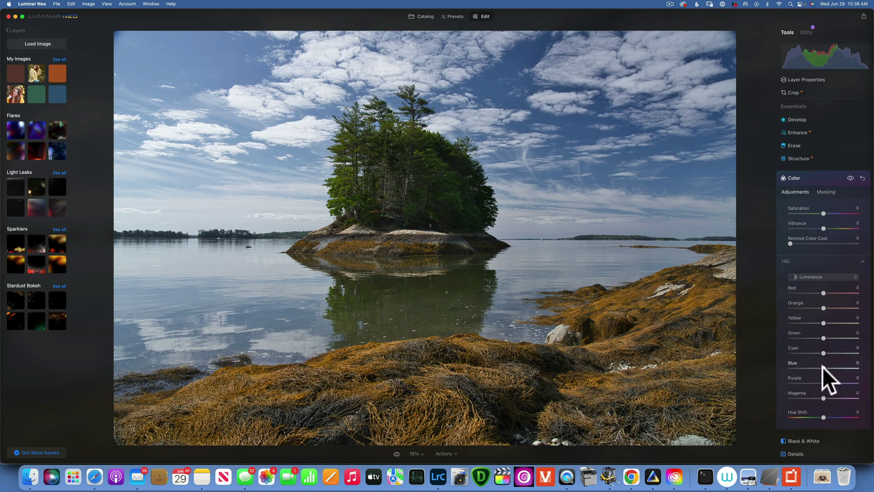
{"action": "left_click_drag", "start_coordinate": [823, 367], "coordinate": [809, 367]}
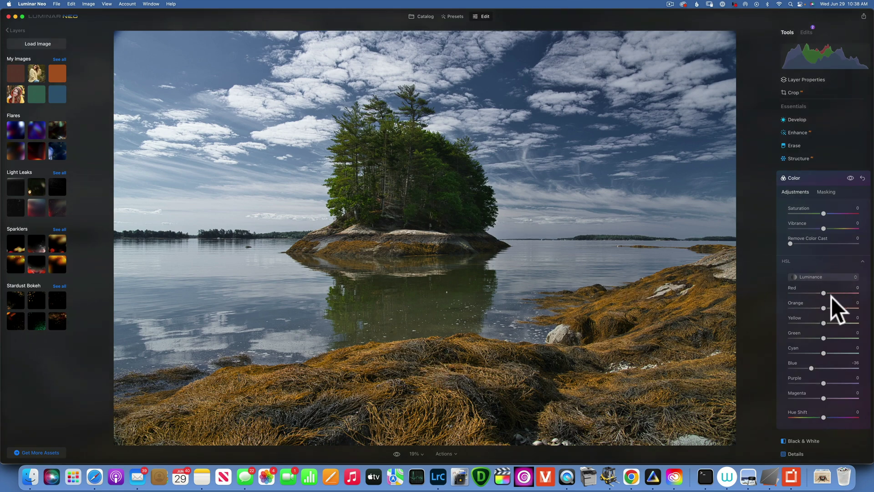
{"action": "left_click_drag", "start_coordinate": [824, 306], "coordinate": [828, 306]}
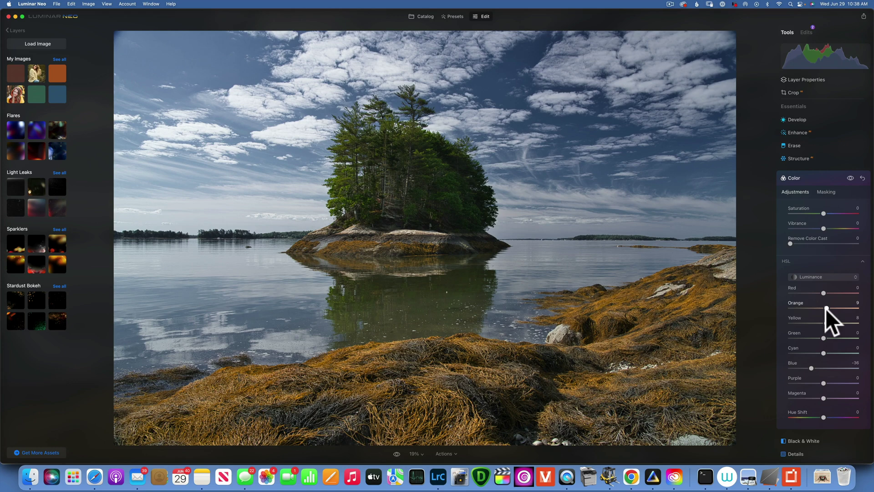
- In the Landscape tool, set Golden Hour to 31 and Foliage Enhancer to 5
{"action": "left_click", "coordinate": [796, 178]}
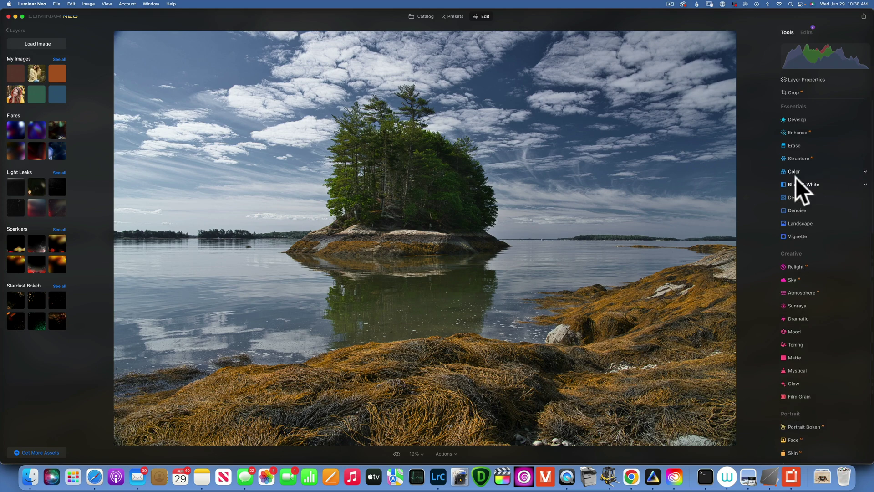
{"action": "left_click", "coordinate": [803, 222]}
{"action": "left_click", "coordinate": [803, 222]}
{"action": "left_click", "coordinate": [803, 221]}
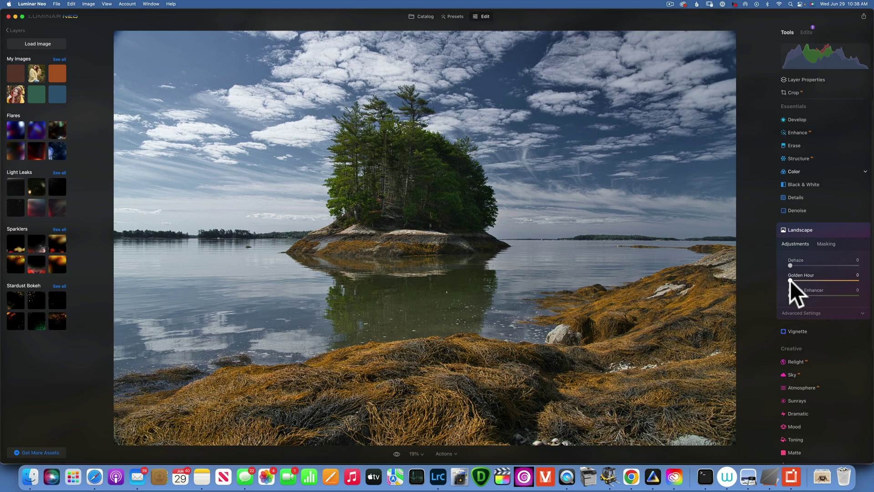
{"action": "left_click_drag", "start_coordinate": [791, 280], "coordinate": [813, 281]}
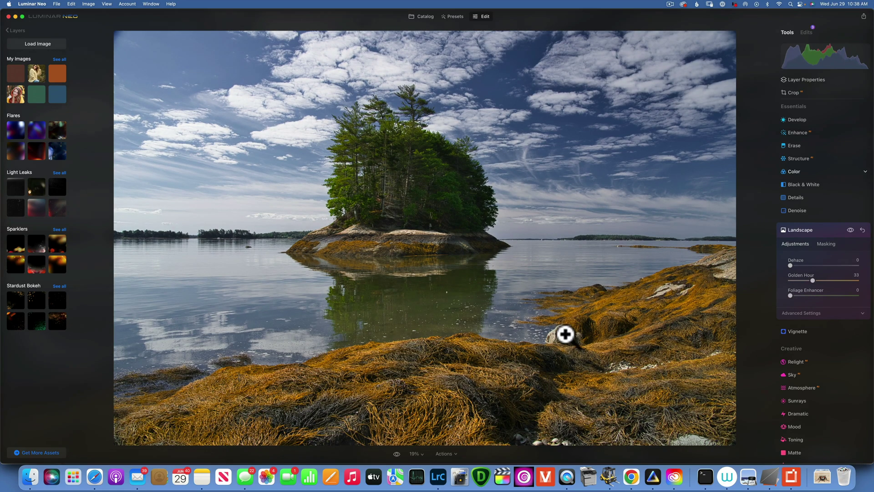
{"action": "left_click_drag", "start_coordinate": [813, 280], "coordinate": [811, 280]}
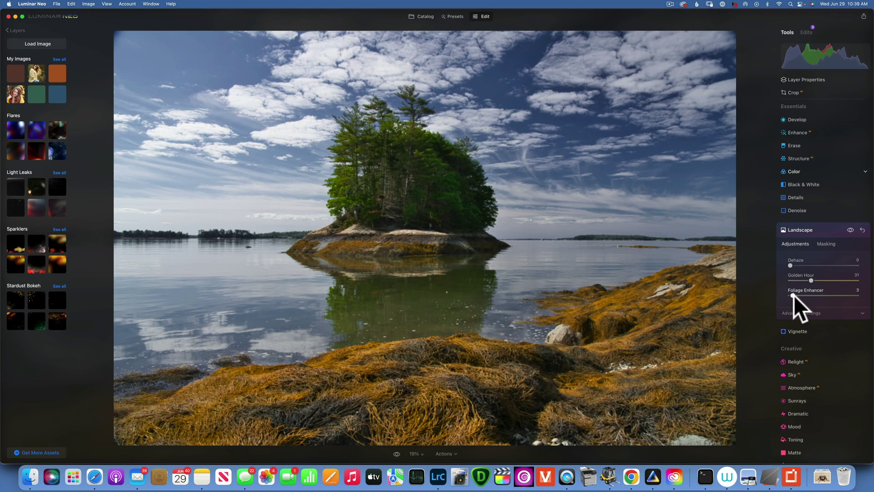
{"action": "left_click_drag", "start_coordinate": [793, 295], "coordinate": [857, 296]}
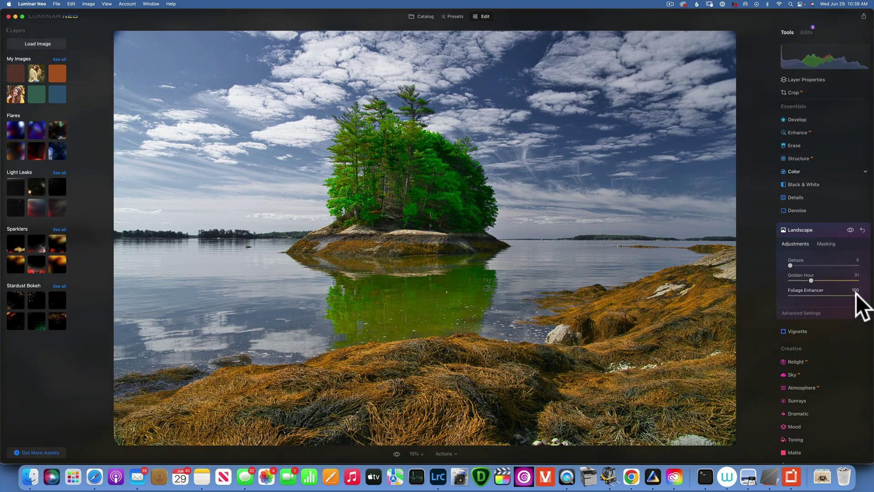
{"action": "left_click_drag", "start_coordinate": [856, 296], "coordinate": [796, 295]}
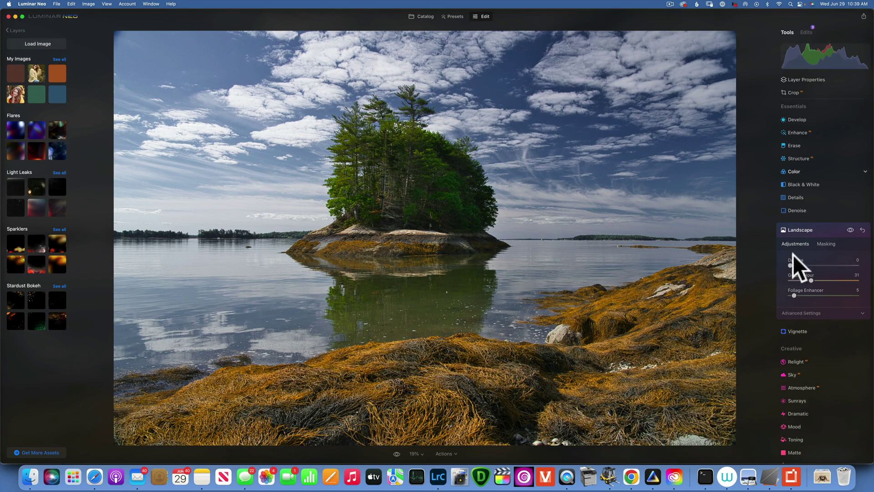
- Apply Erase's Remove Dust Spots to the island photo
{"action": "left_click", "coordinate": [802, 229]}
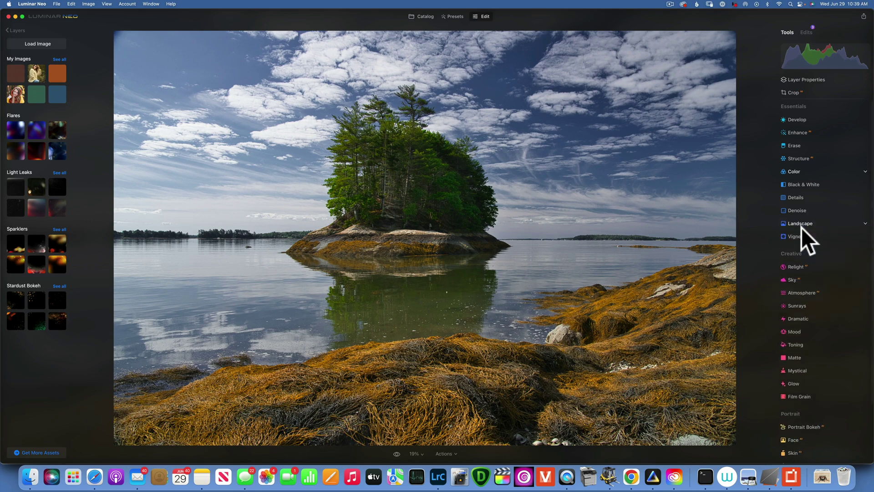
{"action": "left_click", "coordinate": [798, 144]}
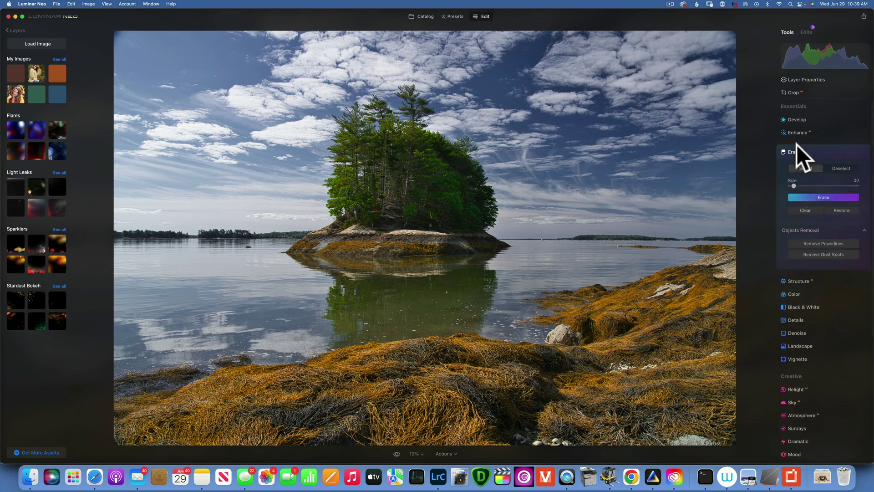
{"action": "left_click", "coordinate": [827, 254]}
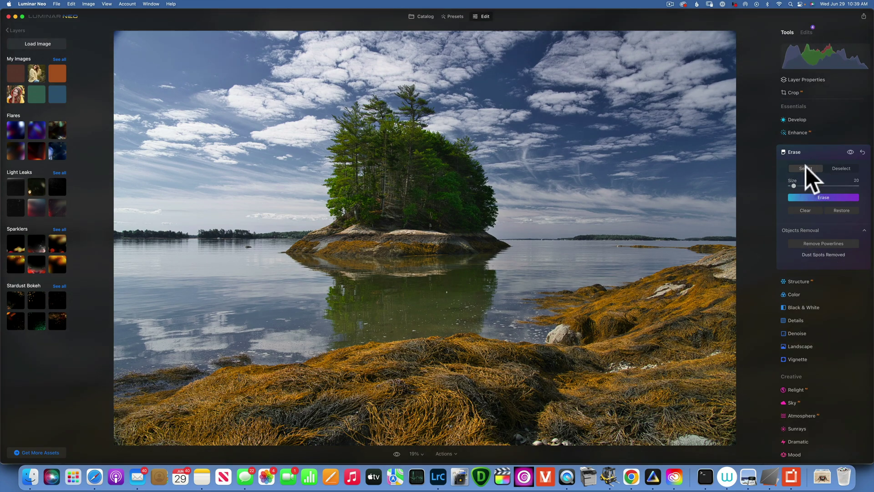
{"action": "left_click", "coordinate": [801, 151]}
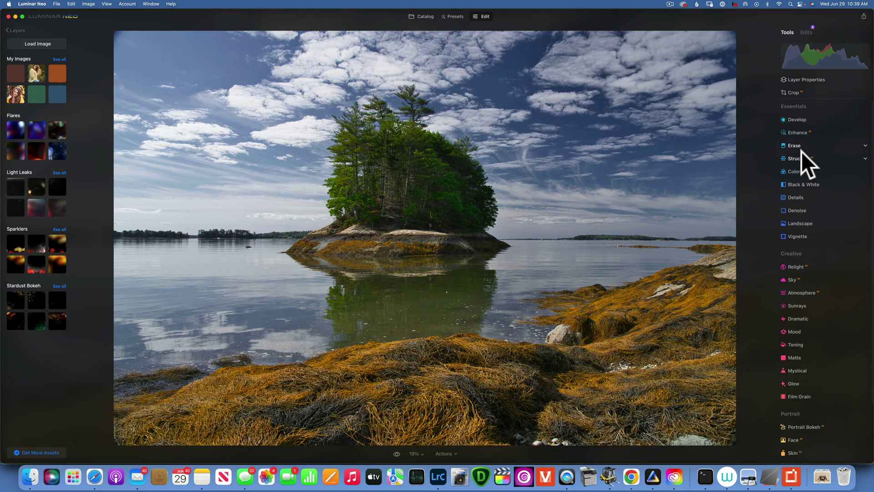
- View the edited island photo large, then return to the catalog grid
{"action": "left_click", "coordinate": [423, 17]}
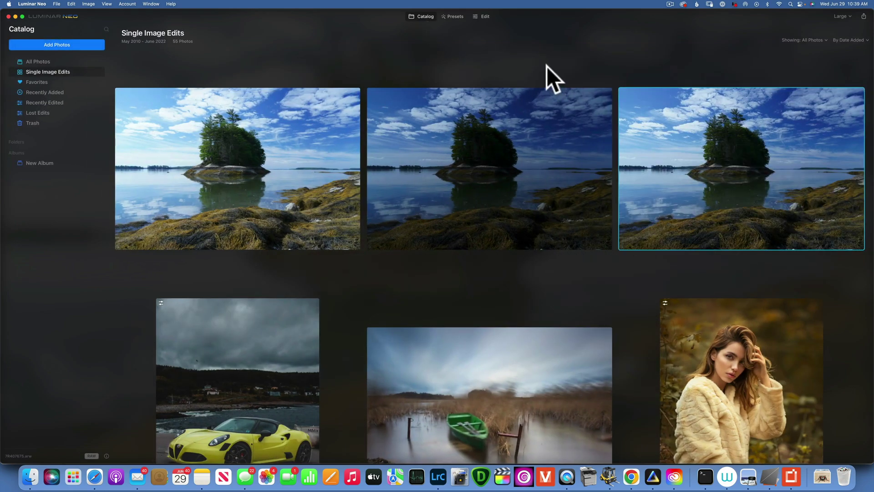
{"action": "double_click", "coordinate": [710, 156]}
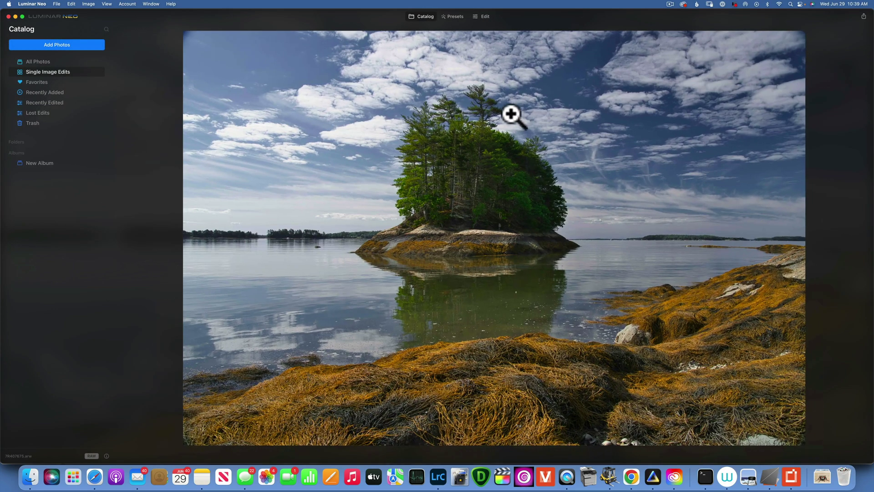
{"action": "left_click", "coordinate": [484, 17]}
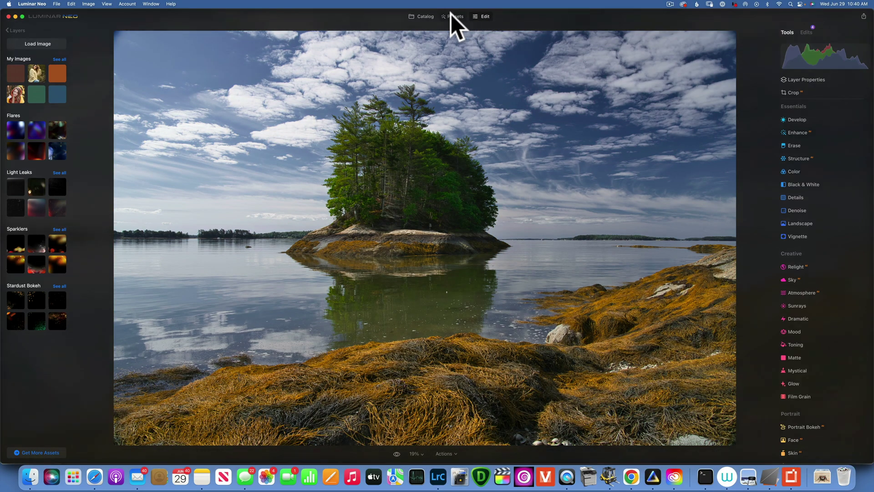
{"action": "left_click", "coordinate": [422, 16]}
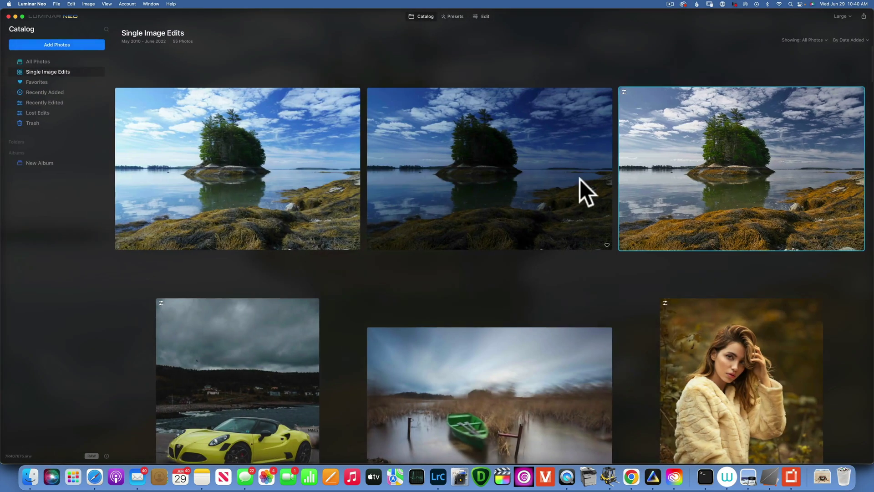
- Copy the island photo's adjustments via its right-click Adjustments menu
{"action": "right_click", "coordinate": [721, 163]}
{"action": "mouse_move", "coordinate": [743, 179]}
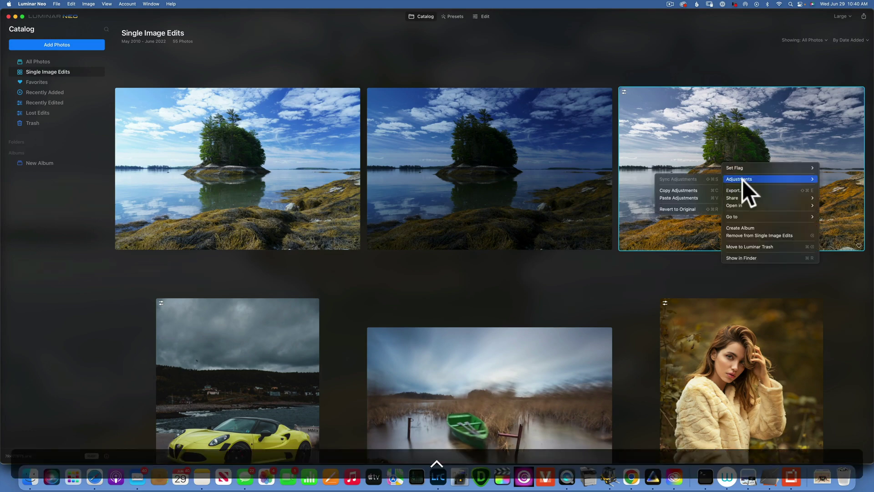
{"action": "left_click", "coordinate": [688, 189]}
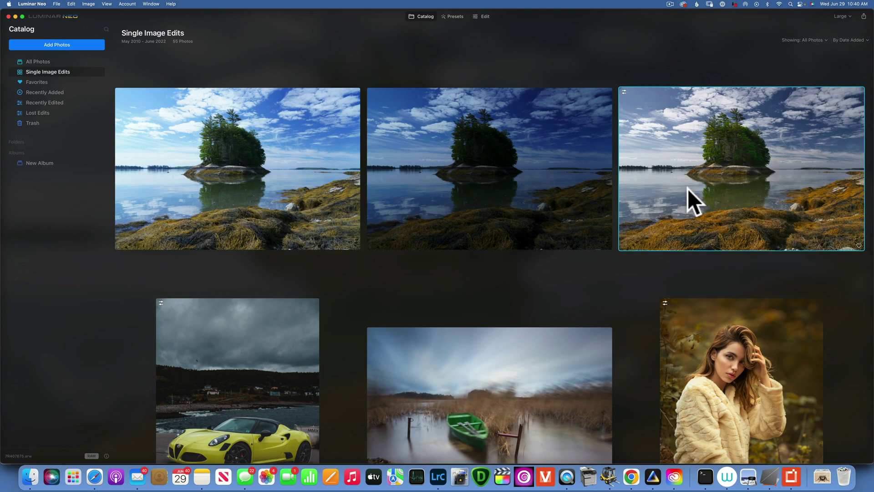
- Paste the copied adjustments onto the darker and brighter island exposures together
{"action": "left_click", "coordinate": [469, 180]}
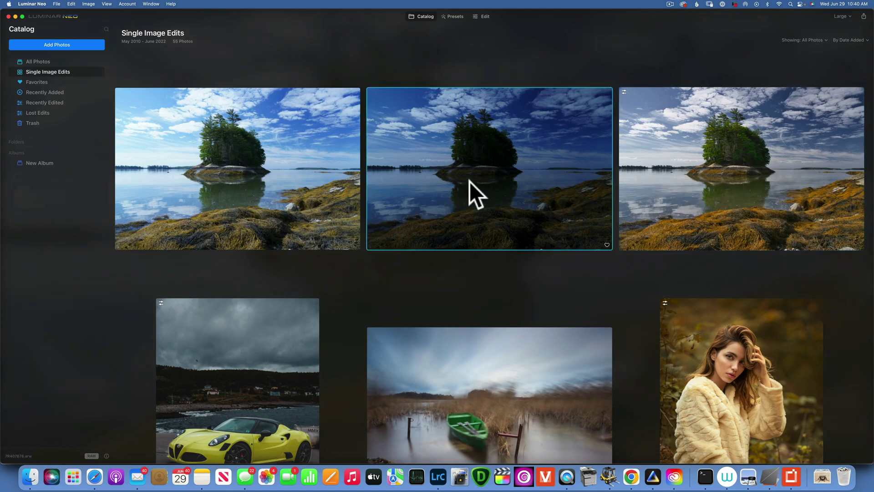
{"action": "left_click", "coordinate": [280, 165], "text": "super"}
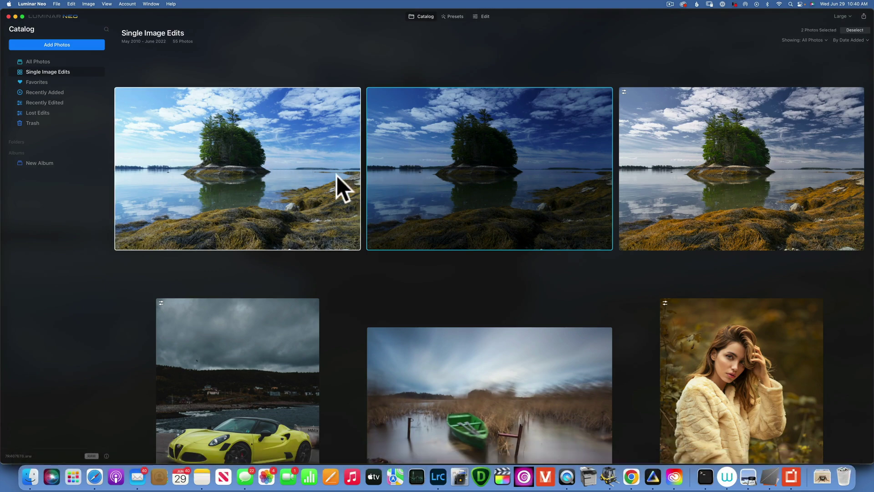
{"action": "right_click", "coordinate": [444, 154]}
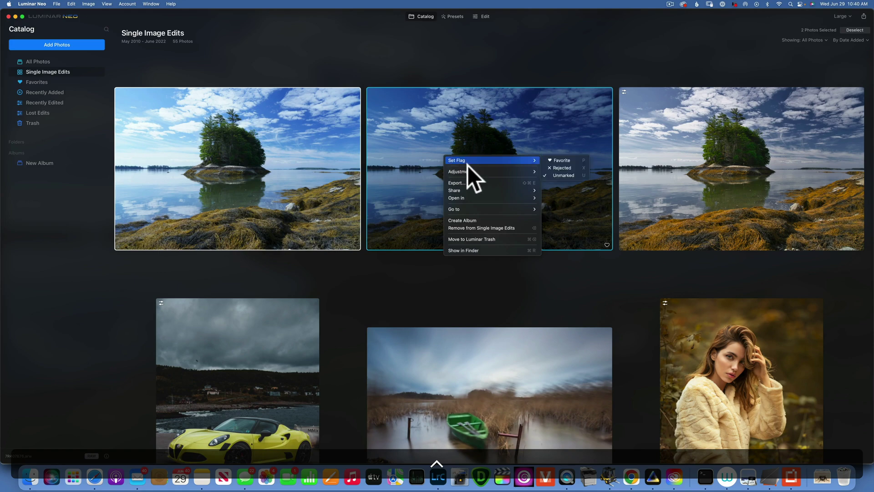
{"action": "mouse_move", "coordinate": [467, 171]}
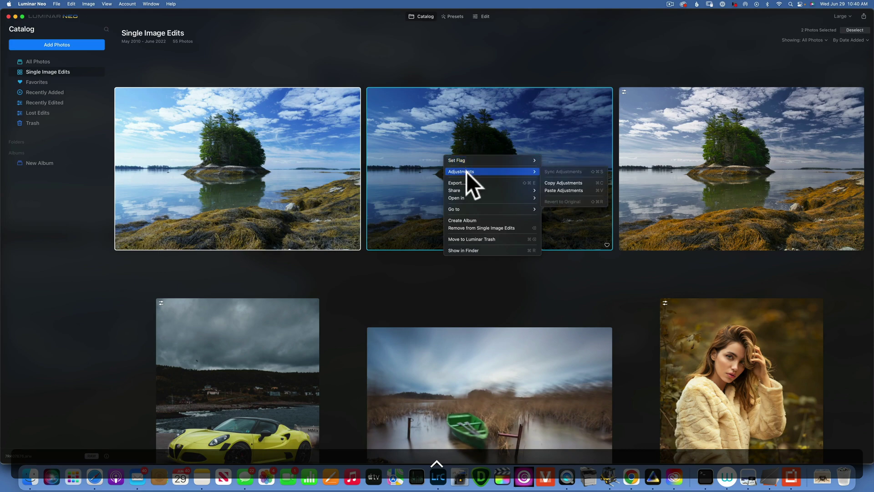
{"action": "left_click", "coordinate": [569, 191]}
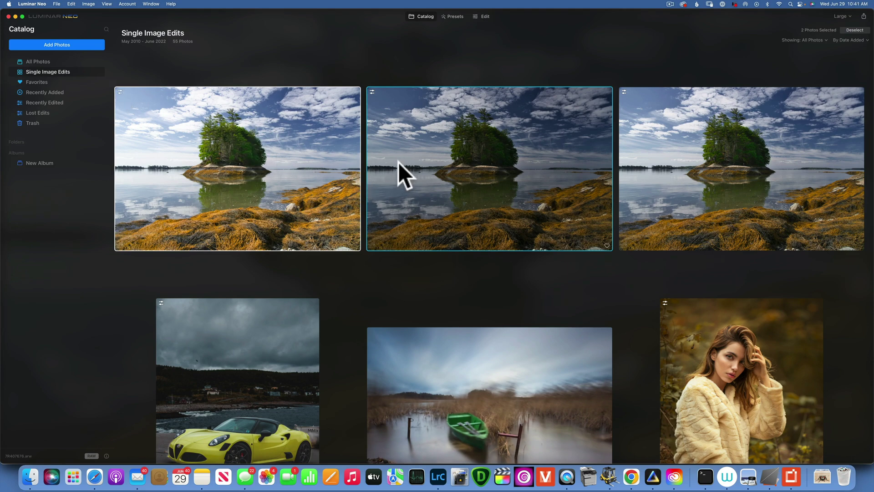
- Export both selected island photos to the Desktop with File > Export
{"action": "left_click", "coordinate": [56, 3]}
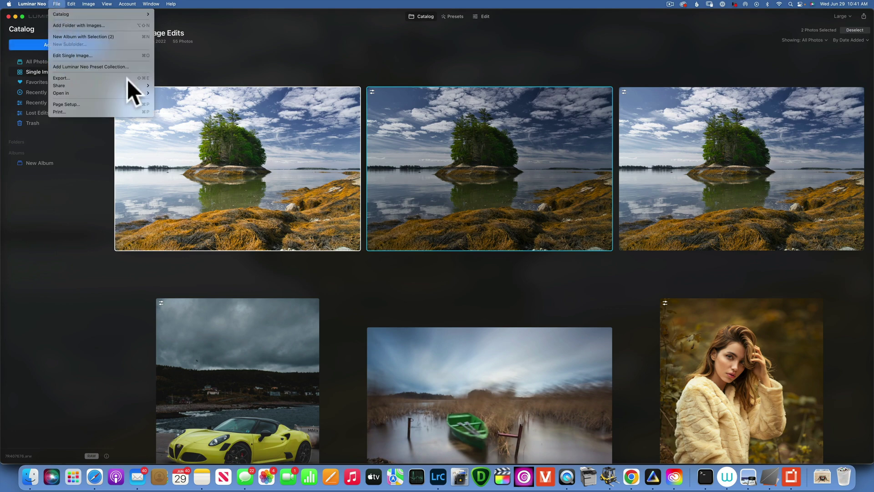
{"action": "left_click", "coordinate": [75, 78]}
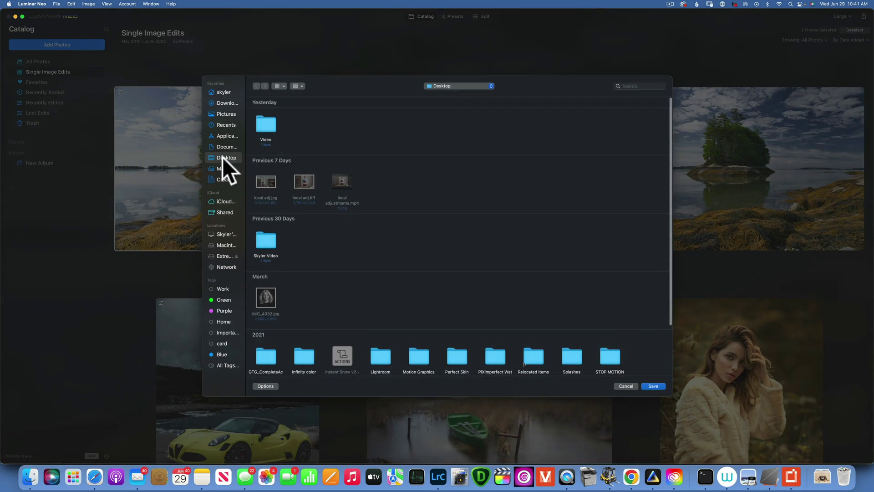
{"action": "left_click", "coordinate": [653, 386]}
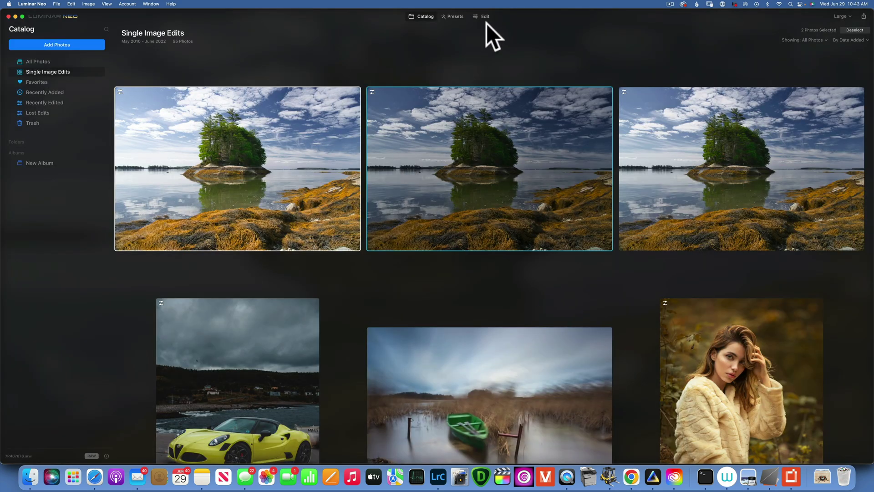
- Reopen the third island photo for editing and load 7R407676.tiff from the Desktop
{"action": "double_click", "coordinate": [693, 153]}
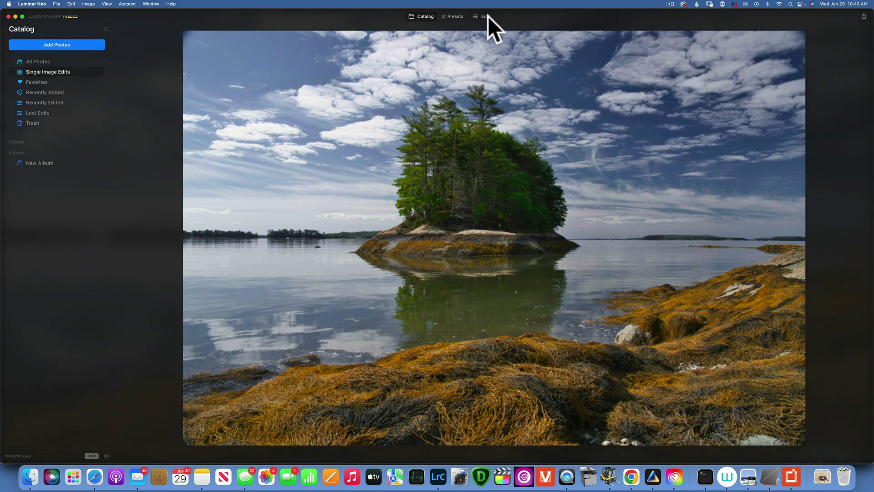
{"action": "left_click", "coordinate": [488, 16]}
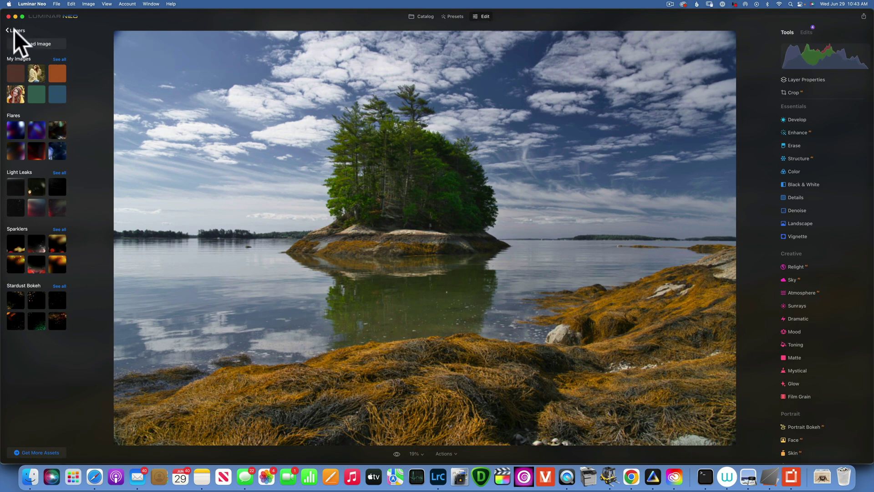
{"action": "left_click", "coordinate": [38, 44]}
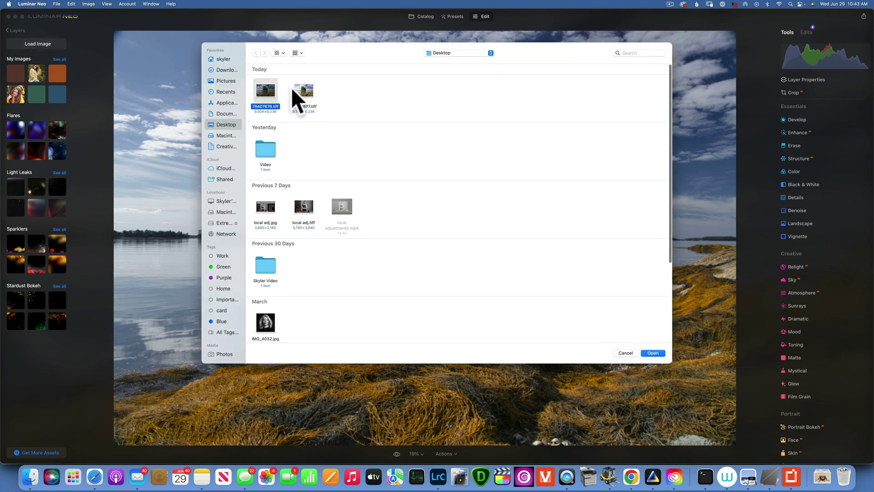
{"action": "left_click", "coordinate": [653, 354]}
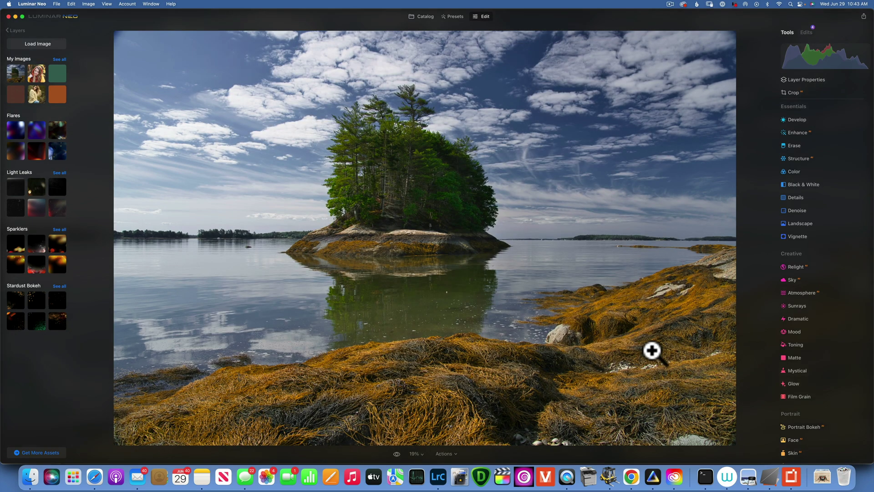
- Add the loaded darker TIFF as a layer and raise its opacity from 50 to 100
{"action": "left_click", "coordinate": [16, 73]}
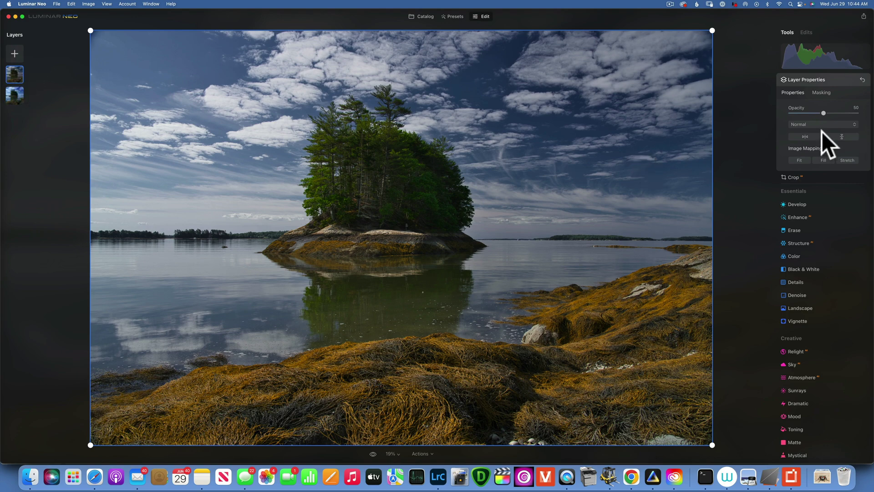
{"action": "left_click_drag", "start_coordinate": [823, 112], "coordinate": [867, 120]}
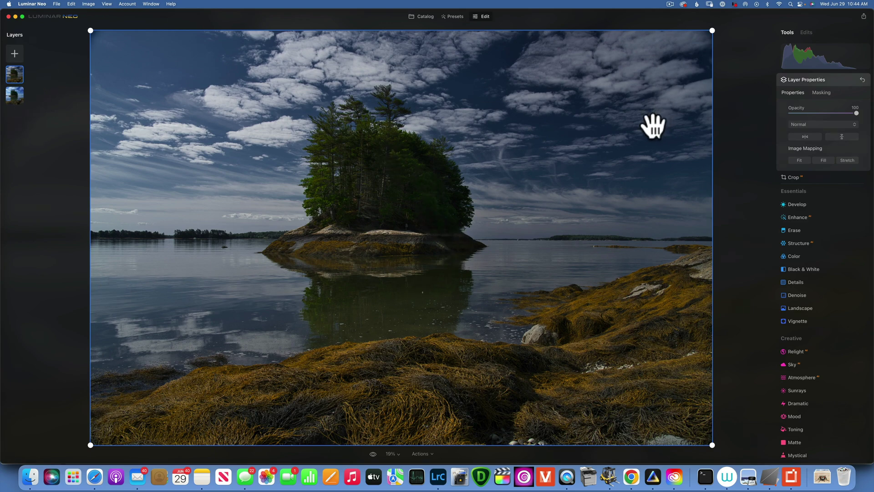
- Apply a Mask AI Water mask to the darker layer, with Sky tried then deselected
{"action": "left_click", "coordinate": [823, 93]}
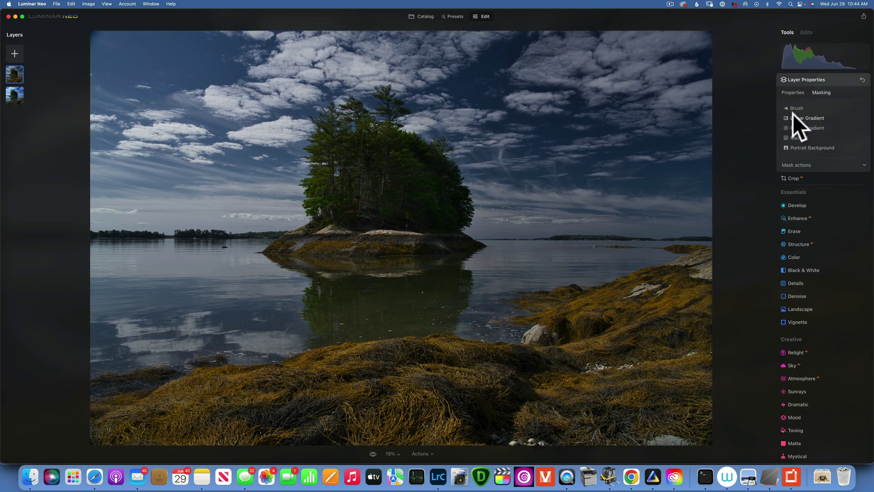
{"action": "left_click", "coordinate": [799, 138]}
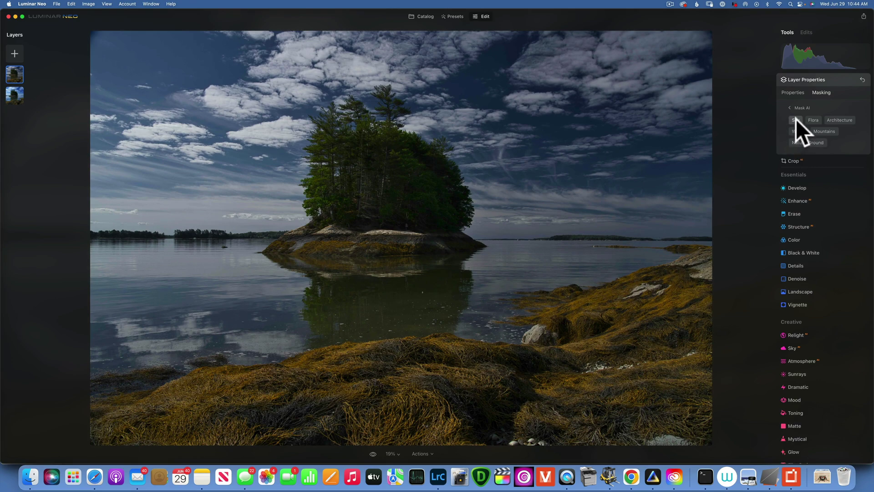
{"action": "left_click", "coordinate": [796, 119]}
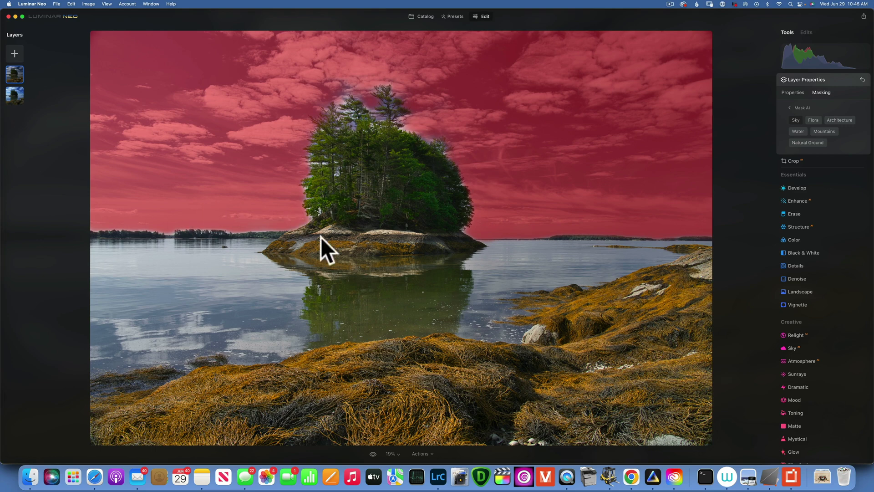
{"action": "left_click", "coordinate": [796, 119]}
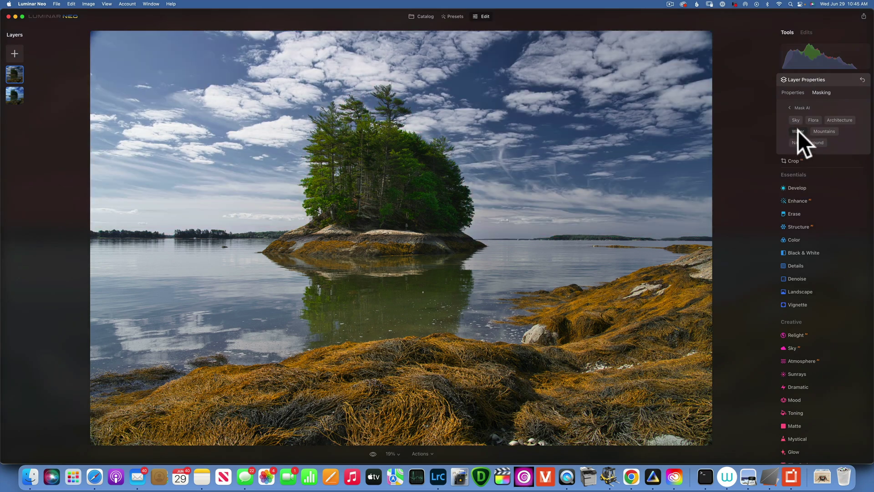
{"action": "left_click", "coordinate": [798, 131]}
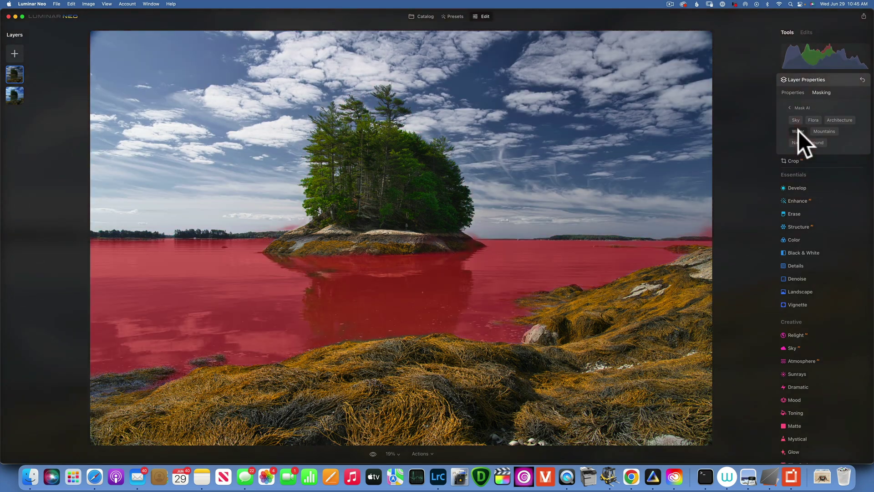
{"action": "left_click", "coordinate": [790, 107]}
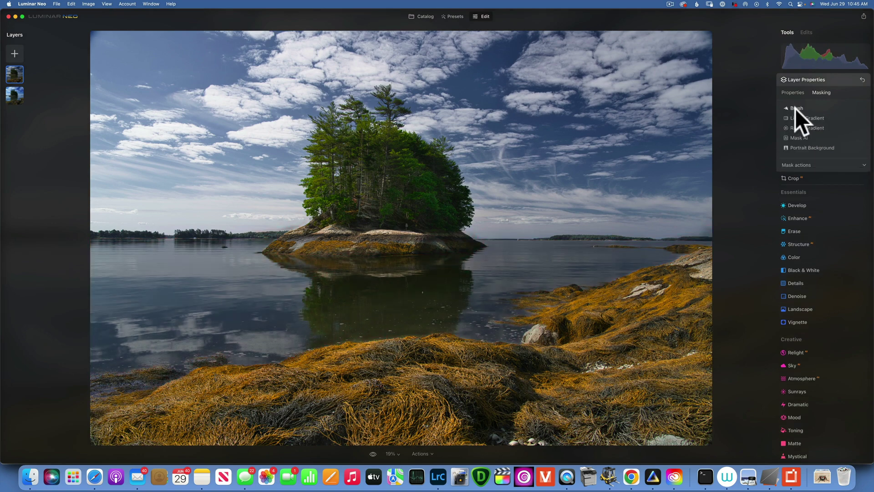
- Brush the sky left of the island into the mask at brush size 364
{"action": "left_click", "coordinate": [796, 109]}
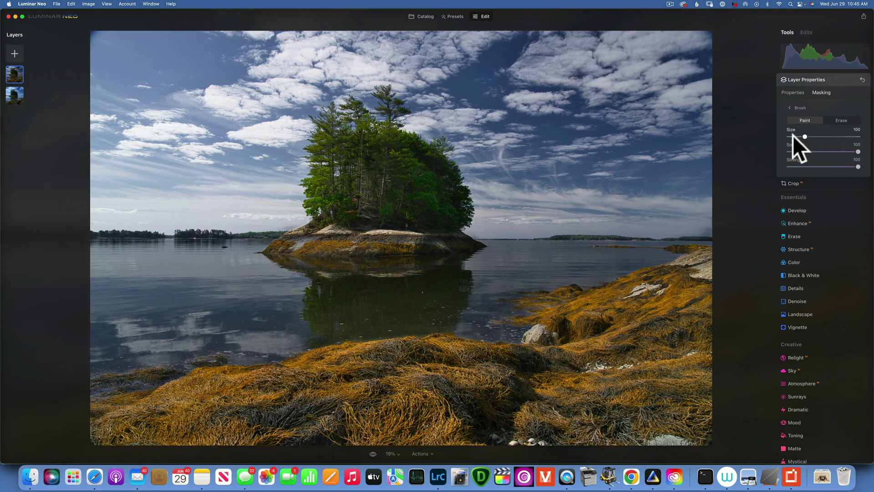
{"action": "key", "text": "bracketright"}
{"action": "key", "text": "bracketright"}
{"action": "key", "text": "bracketright"}
{"action": "key", "text": "bracketright"}
{"action": "key", "text": "bracketright"}
{"action": "key", "text": "bracketright"}
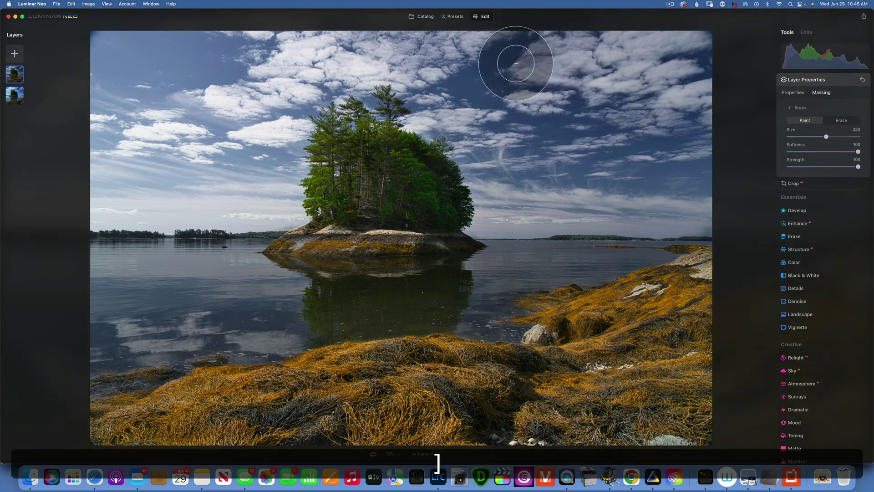
{"action": "key", "text": "bracketright"}
{"action": "key", "text": "bracketright"}
{"action": "key", "text": "bracketright"}
{"action": "key", "text": "bracketright"}
{"action": "key", "text": "bracketright"}
{"action": "key", "text": "bracketright"}
{"action": "key", "text": "bracketright"}
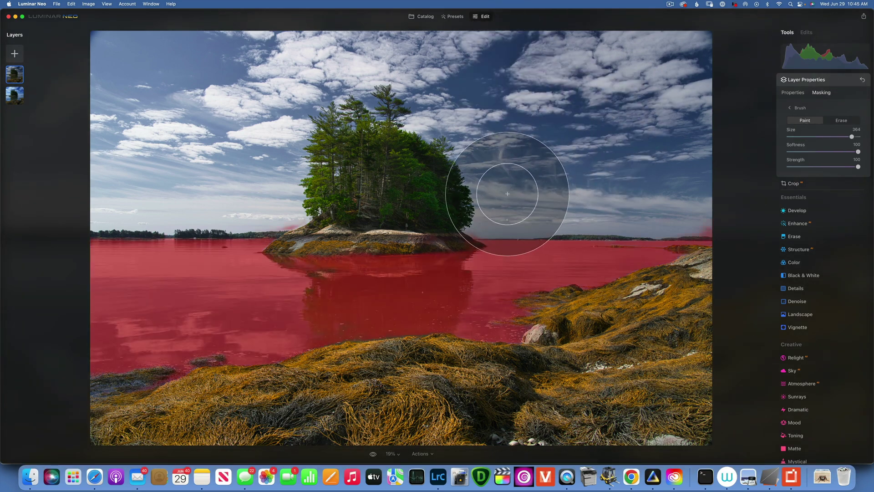
{"action": "mouse_move", "coordinate": [508, 194]}
{"action": "left_mouse_down"}
{"action": "mouse_move", "coordinate": [671, 178]}
{"action": "mouse_move", "coordinate": [659, 185]}
{"action": "mouse_move", "coordinate": [681, 135]}
{"action": "mouse_move", "coordinate": [656, 50]}
{"action": "mouse_move", "coordinate": [512, 62]}
{"action": "mouse_move", "coordinate": [497, 111]}
{"action": "mouse_move", "coordinate": [404, 61]}
{"action": "mouse_move", "coordinate": [414, 72]}
{"action": "mouse_move", "coordinate": [264, 70]}
{"action": "mouse_move", "coordinate": [270, 89]}
{"action": "mouse_move", "coordinate": [189, 51]}
{"action": "mouse_move", "coordinate": [89, 61]}
{"action": "mouse_move", "coordinate": [110, 105]}
{"action": "mouse_move", "coordinate": [95, 168]}
{"action": "mouse_move", "coordinate": [175, 175]}
{"action": "mouse_move", "coordinate": [106, 168]}
{"action": "mouse_move", "coordinate": [102, 179]}
{"action": "mouse_move", "coordinate": [178, 167]}
{"action": "mouse_move", "coordinate": [263, 182]}
{"action": "mouse_move", "coordinate": [251, 151]}
{"action": "mouse_move", "coordinate": [260, 129]}
{"action": "mouse_move", "coordinate": [256, 194]}
{"action": "mouse_move", "coordinate": [265, 170]}
{"action": "mouse_move", "coordinate": [286, 173]}
{"action": "mouse_move", "coordinate": [259, 171]}
{"action": "mouse_move", "coordinate": [191, 130]}
{"action": "left_mouse_up"}
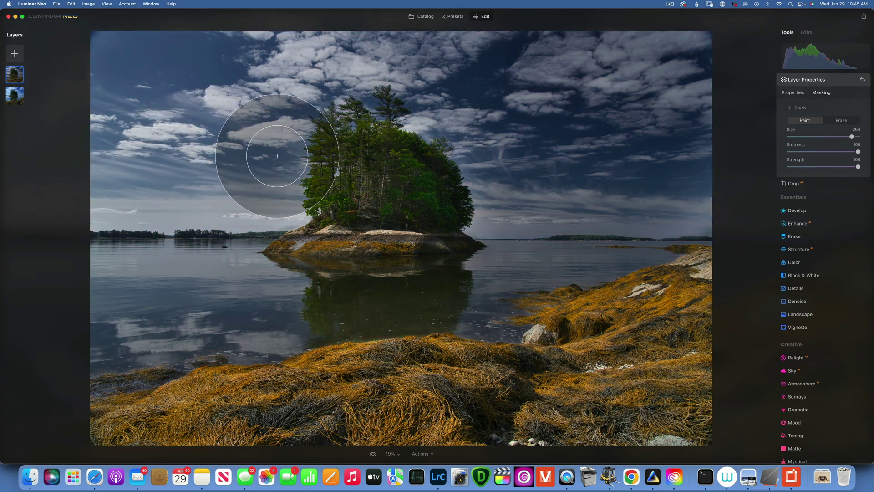
{"action": "left_click_drag", "start_coordinate": [283, 156], "coordinate": [130, 135]}
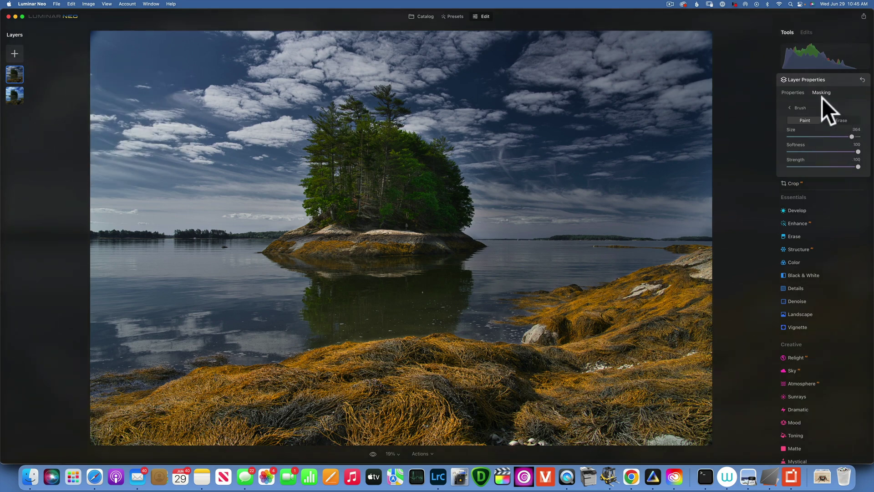
- Lower the darker TIFF layer's opacity to 54 in Properties
{"action": "left_click", "coordinate": [792, 93]}
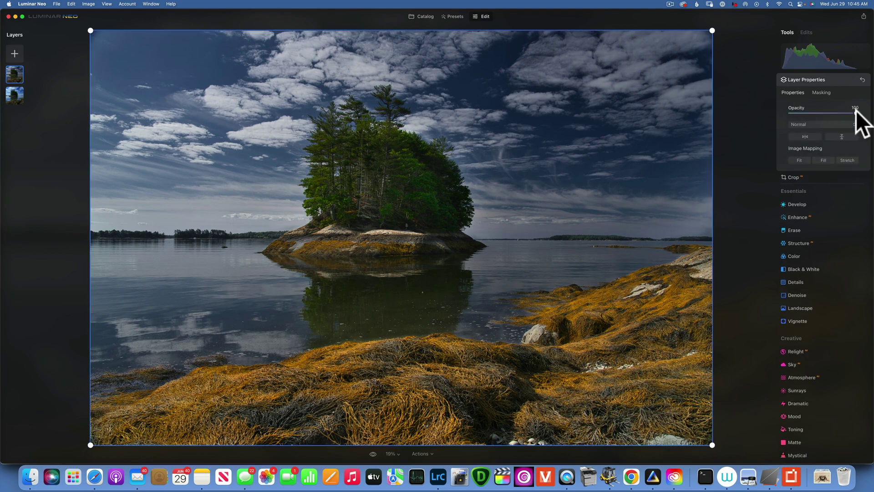
{"action": "left_click_drag", "start_coordinate": [858, 112], "coordinate": [821, 112]}
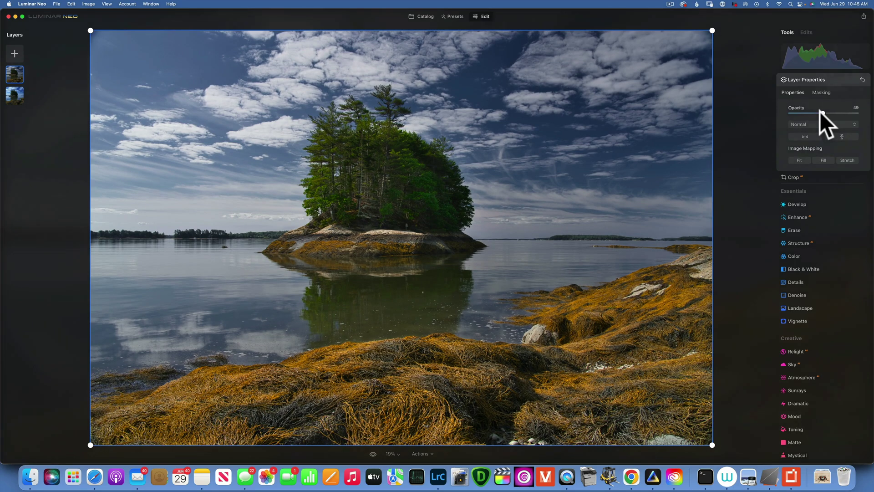
{"action": "mouse_move", "coordinate": [824, 112]}
{"action": "left_mouse_down"}
{"action": "mouse_move", "coordinate": [762, 112]}
{"action": "mouse_move", "coordinate": [828, 114]}
{"action": "left_mouse_up"}
- Load 7R407677.tiff from the Desktop and stack it as a third layer at opacity 50
{"action": "left_click", "coordinate": [17, 54]}
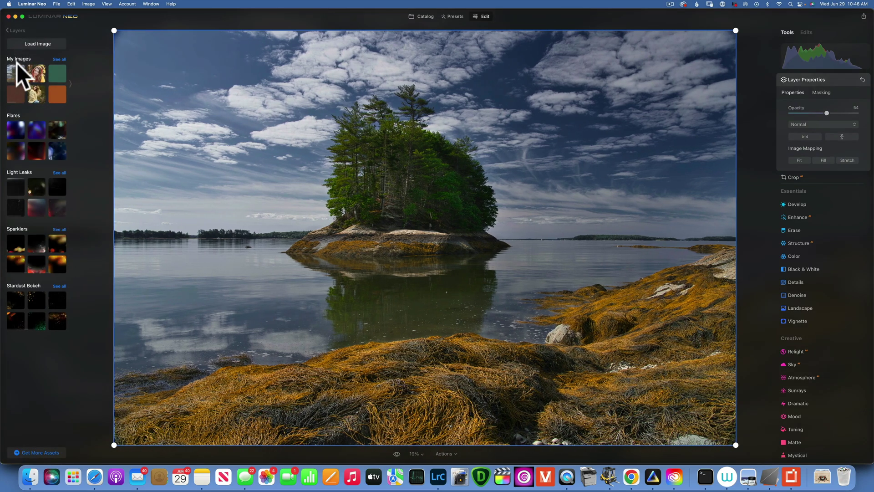
{"action": "left_click", "coordinate": [39, 43]}
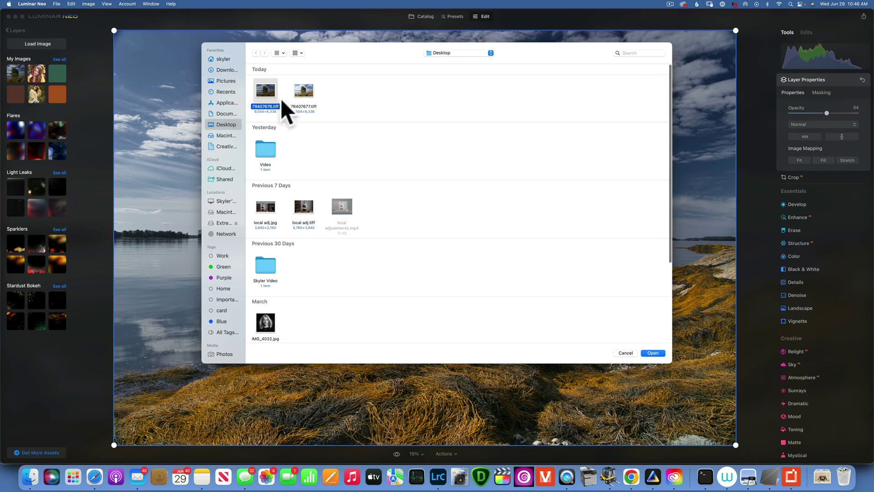
{"action": "left_click", "coordinate": [301, 88]}
{"action": "left_click", "coordinate": [654, 354]}
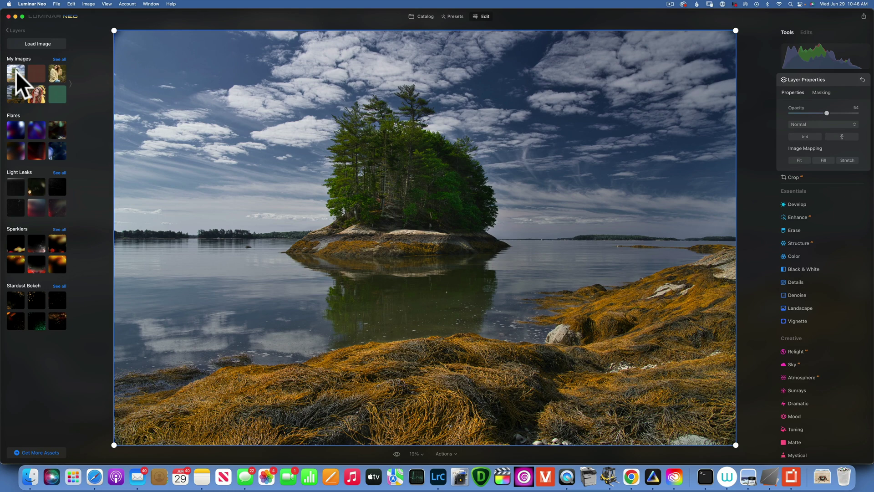
{"action": "left_click", "coordinate": [17, 71]}
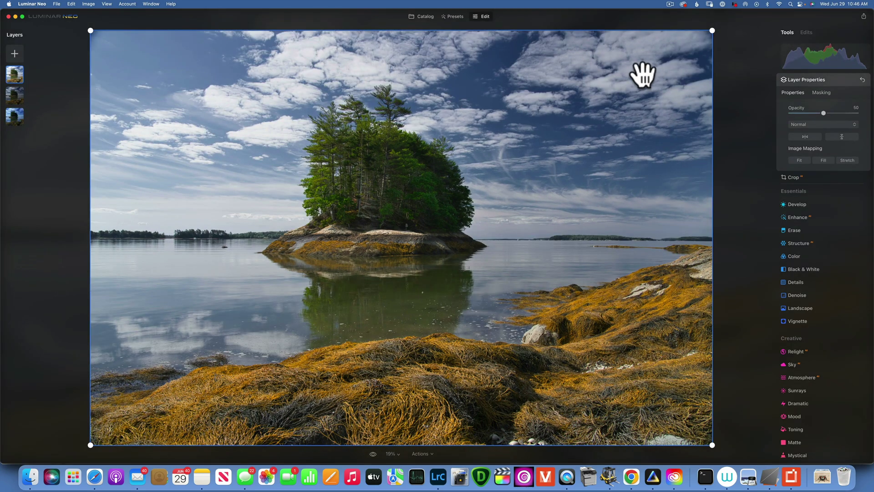
- Brush-mask the bright layer onto the island's trees, then toggle before/after to compare
{"action": "left_click", "coordinate": [820, 92]}
{"action": "left_click", "coordinate": [795, 116]}
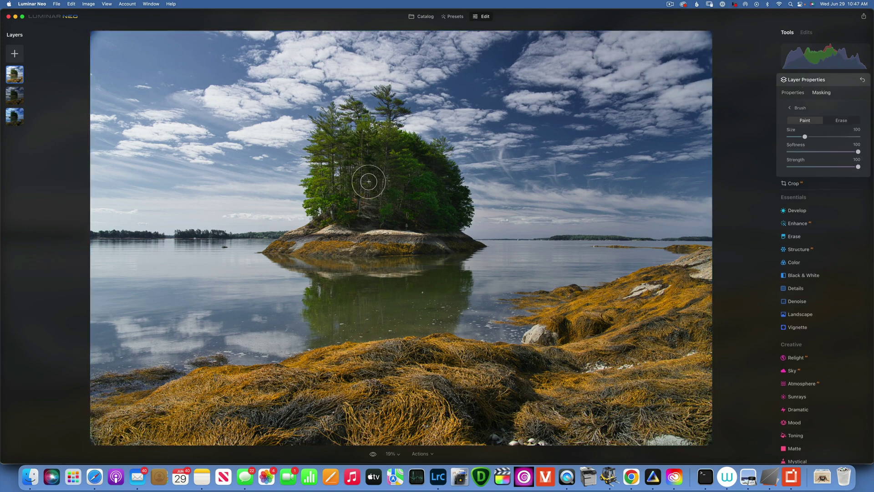
{"action": "mouse_move", "coordinate": [369, 181]}
{"action": "left_mouse_down"}
{"action": "mouse_move", "coordinate": [355, 176]}
{"action": "mouse_move", "coordinate": [434, 187]}
{"action": "mouse_move", "coordinate": [408, 174]}
{"action": "mouse_move", "coordinate": [377, 207]}
{"action": "mouse_move", "coordinate": [420, 213]}
{"action": "mouse_move", "coordinate": [336, 181]}
{"action": "mouse_move", "coordinate": [383, 150]}
{"action": "mouse_move", "coordinate": [433, 196]}
{"action": "mouse_move", "coordinate": [491, 208]}
{"action": "left_mouse_up"}
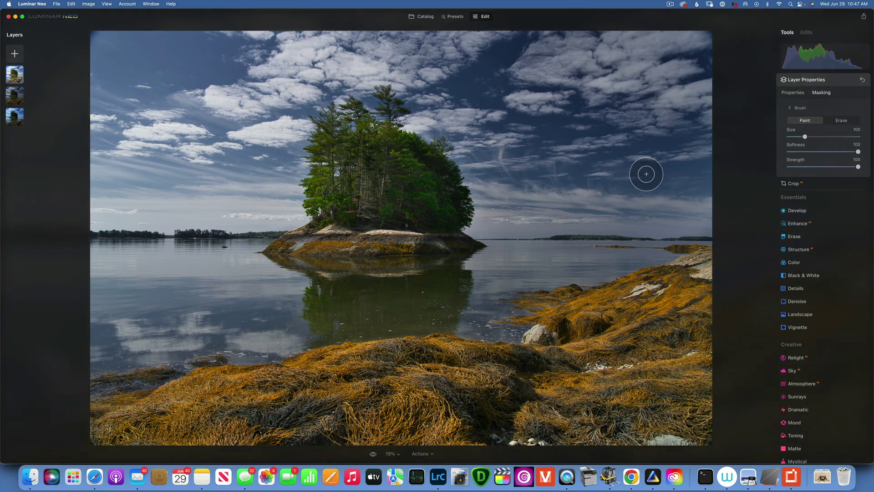
{"action": "key", "text": "backslash"}
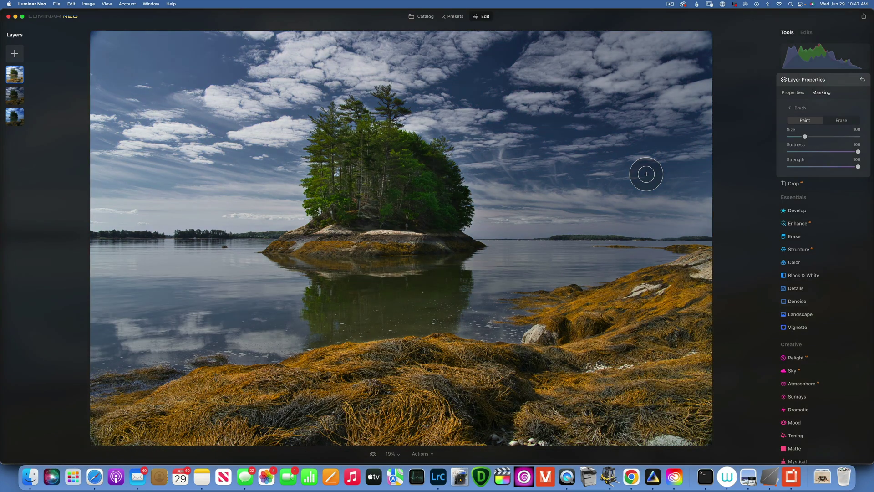
{"action": "key", "text": "backslash"}
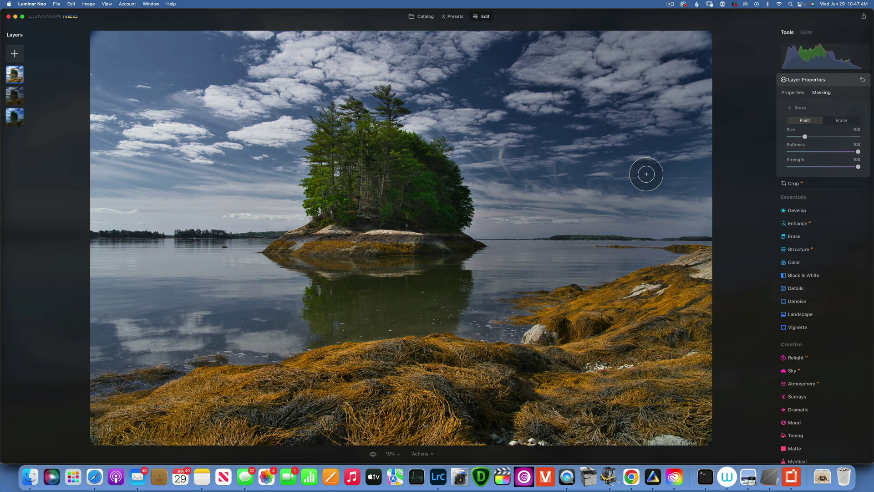